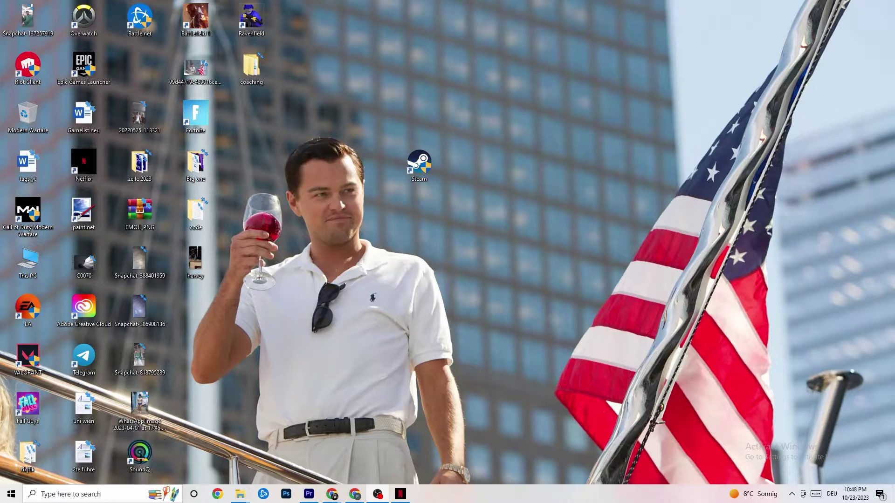
# Review the Windows Update and Troubleshoot pages in the Update & Security settings, and close Settings.
pyautogui.click(2, 499)
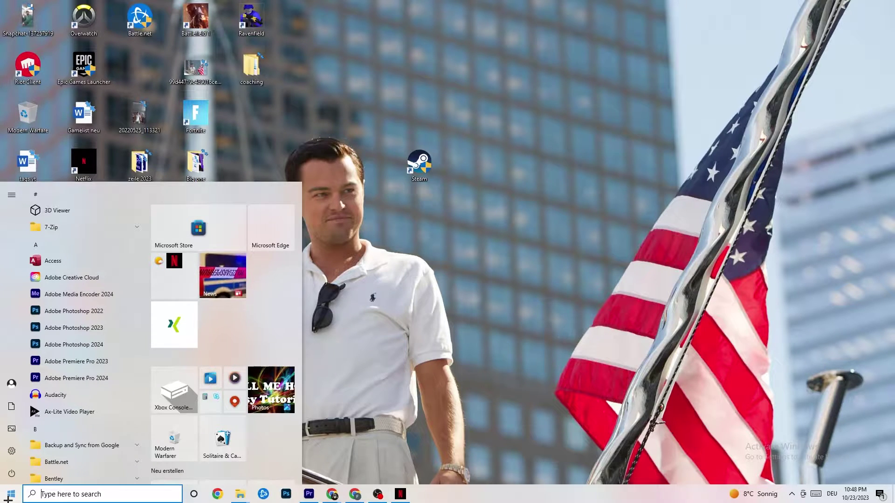
pyautogui.click(11, 451)
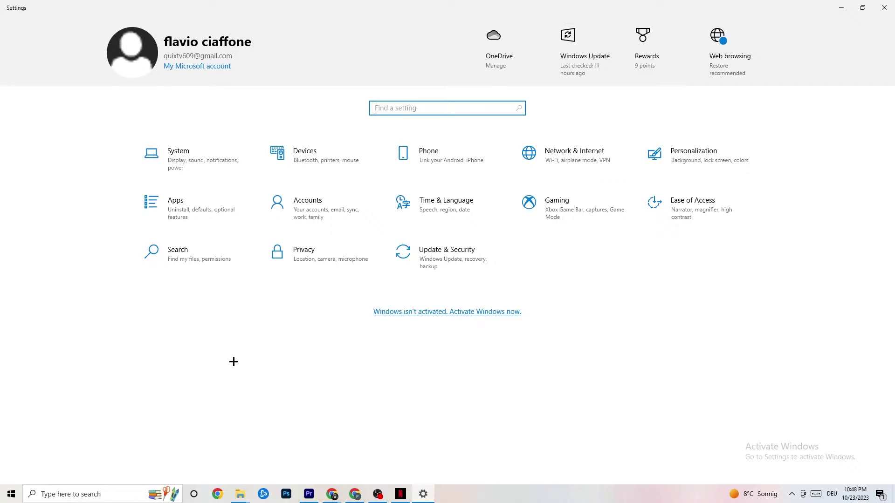
pyautogui.click(432, 269)
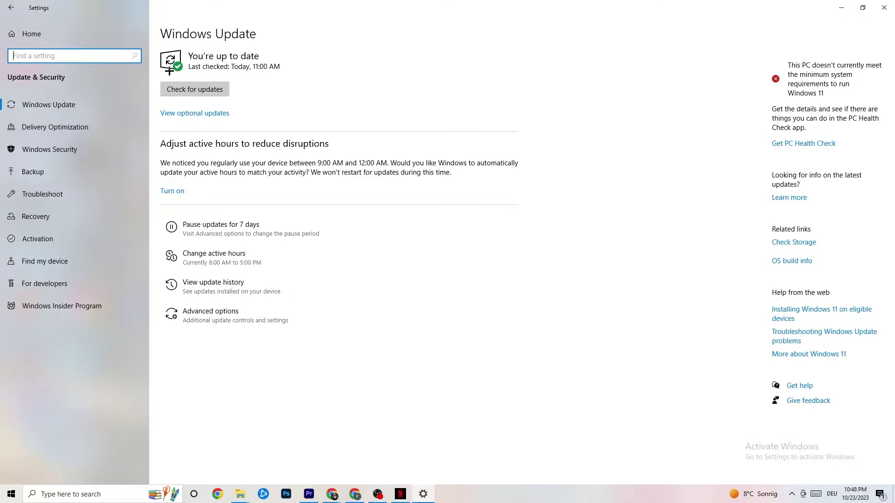
pyautogui.click(215, 56)
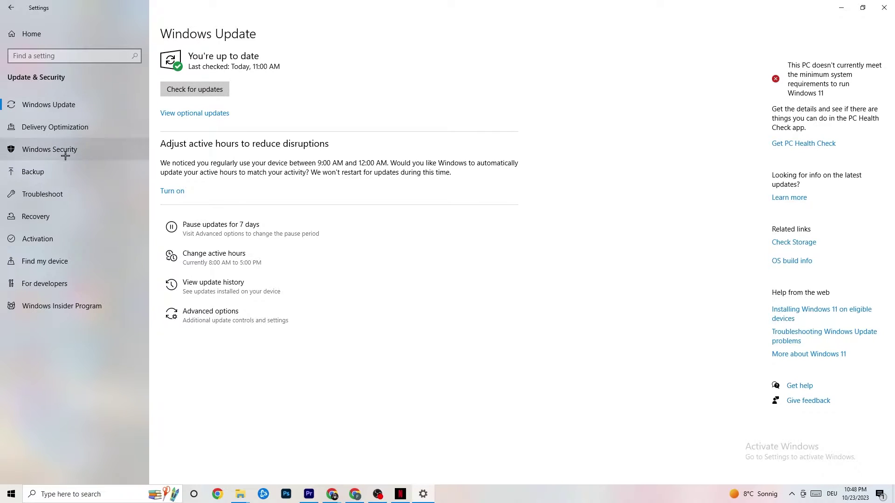
pyautogui.click(58, 198)
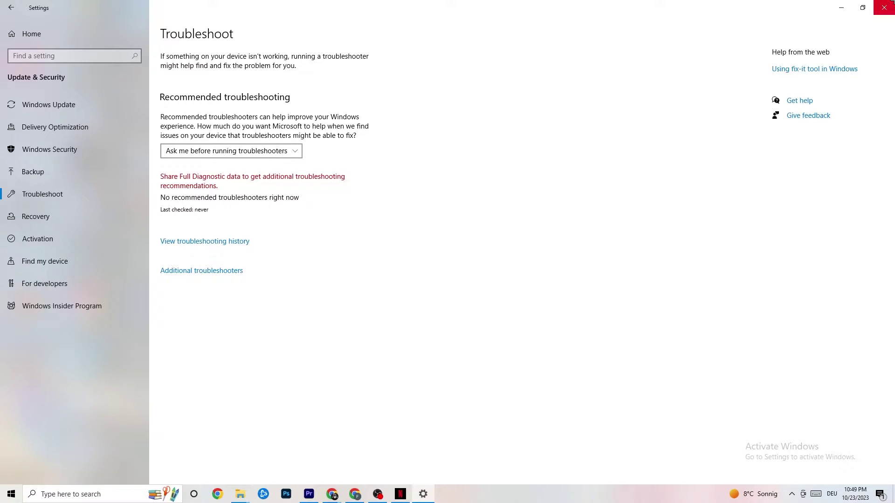
pyautogui.click(884, 8)
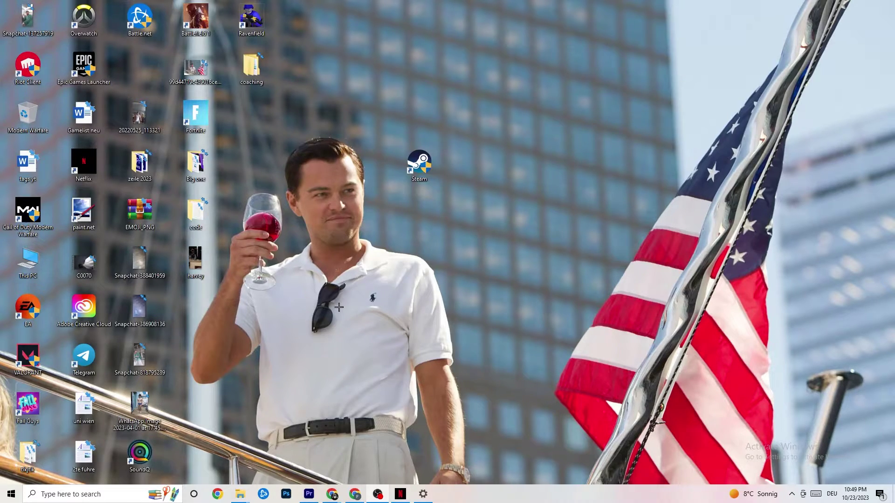
pyautogui.moveTo(418, 164); pyautogui.dragTo(415, 214)
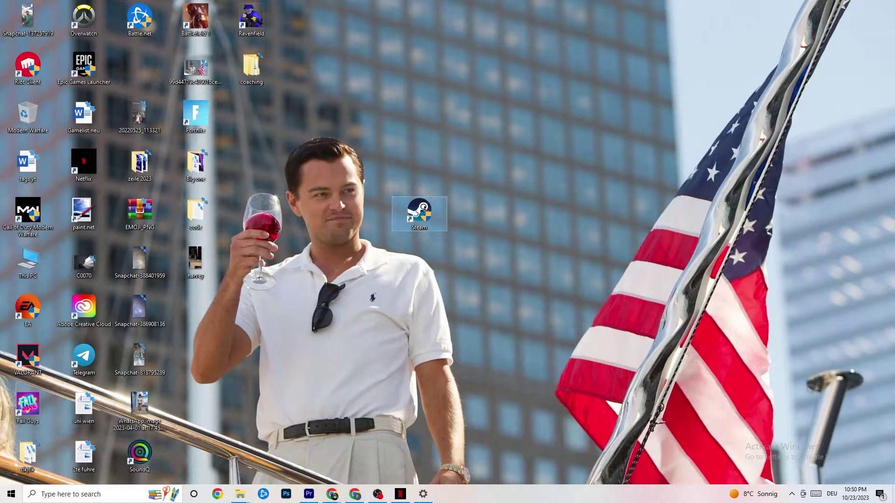
pyautogui.rightClick(424, 211)
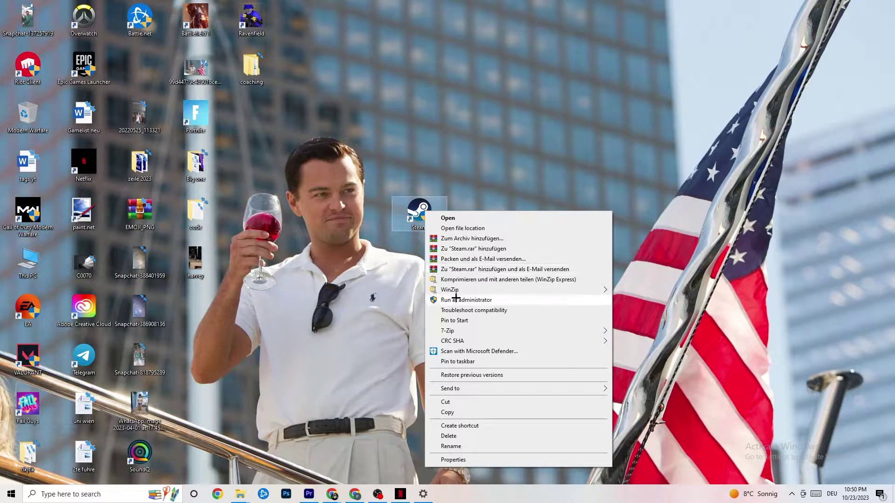
pyautogui.click(344, 281)
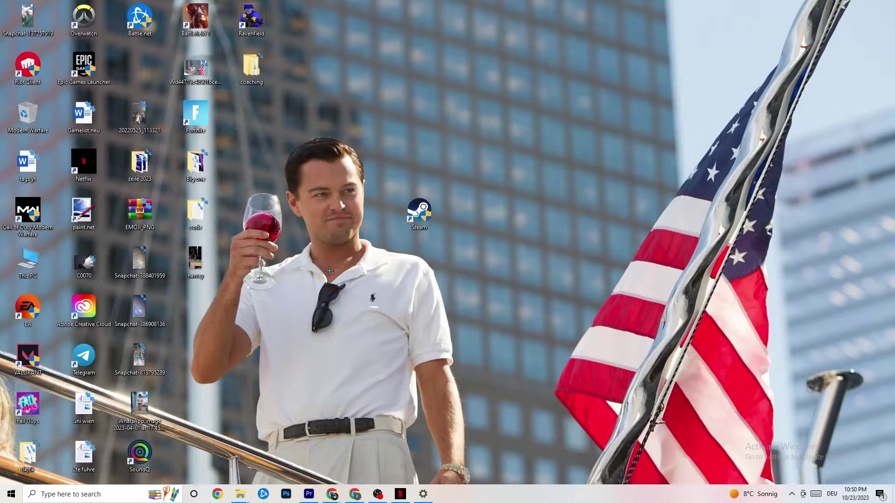
pyautogui.moveTo(411, 209); pyautogui.dragTo(411, 161)
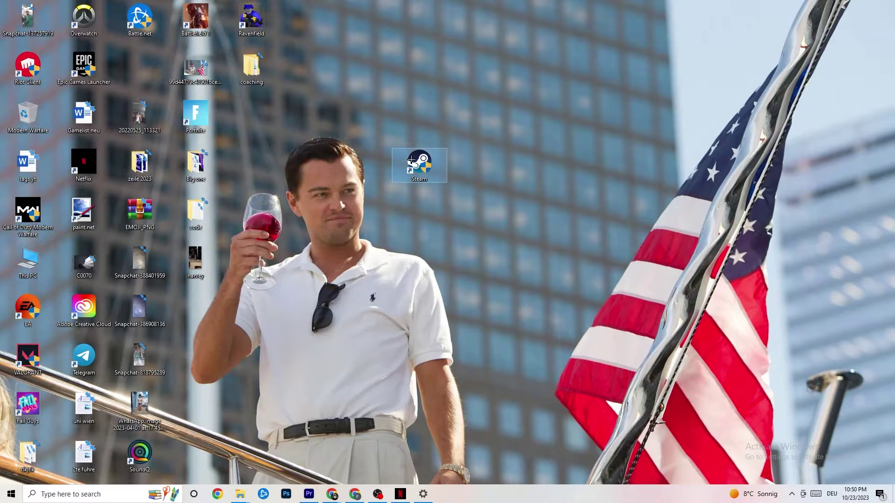
# Check the compatibility mode options in the Steam shortcut's properties and accept the existing settings.
pyautogui.rightClick(411, 161)
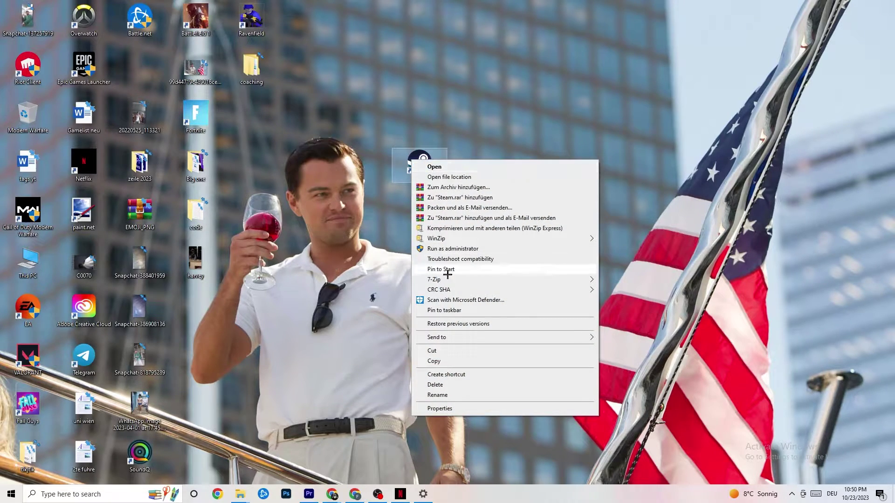
pyautogui.click(445, 408)
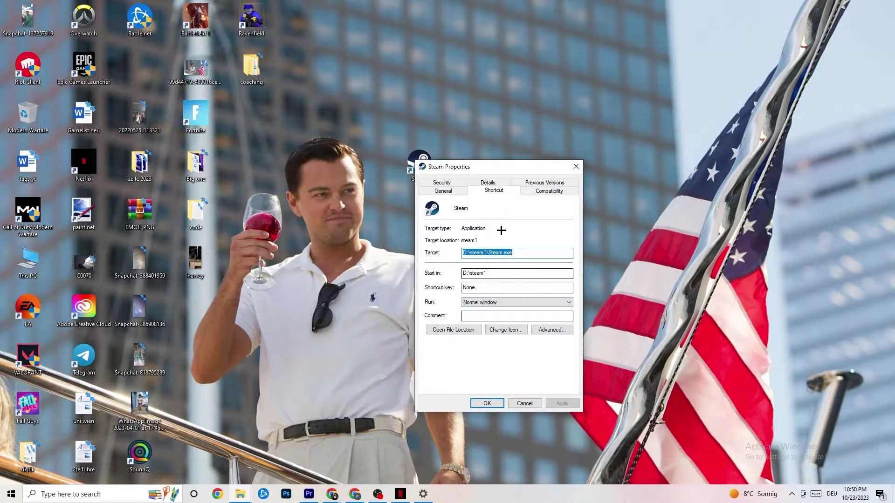
pyautogui.moveTo(504, 167); pyautogui.dragTo(453, 77)
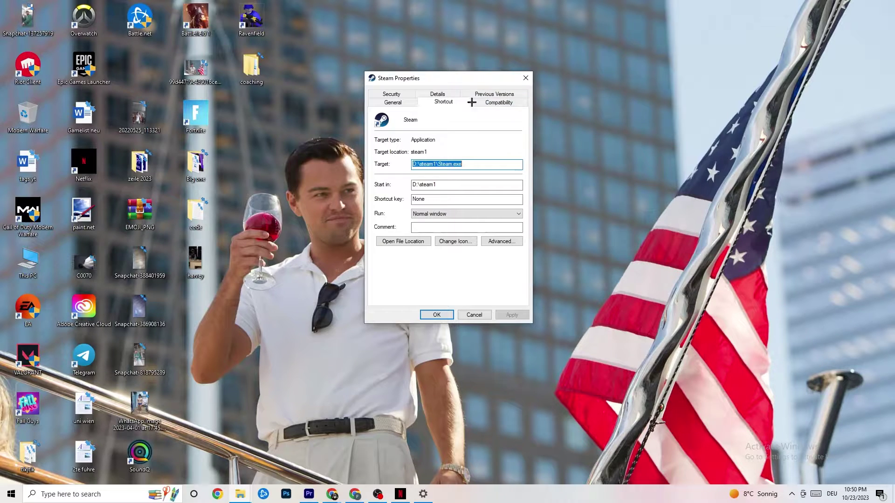
pyautogui.click(496, 101)
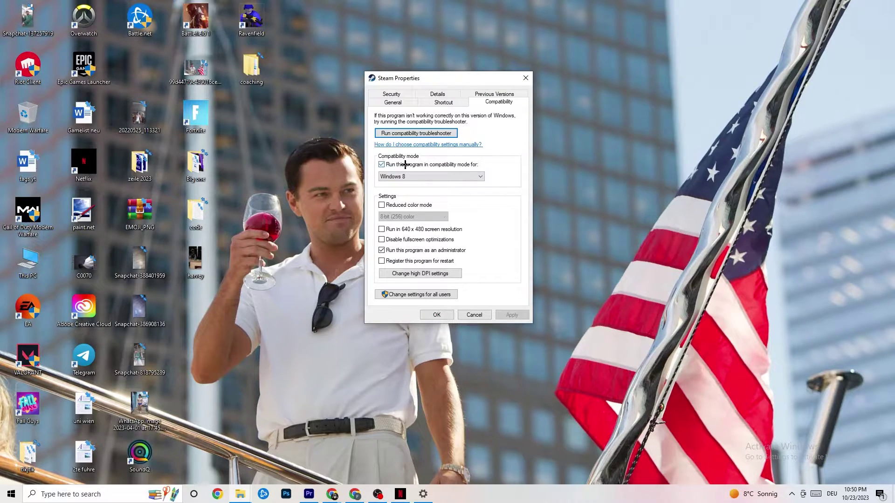
pyautogui.click(453, 175)
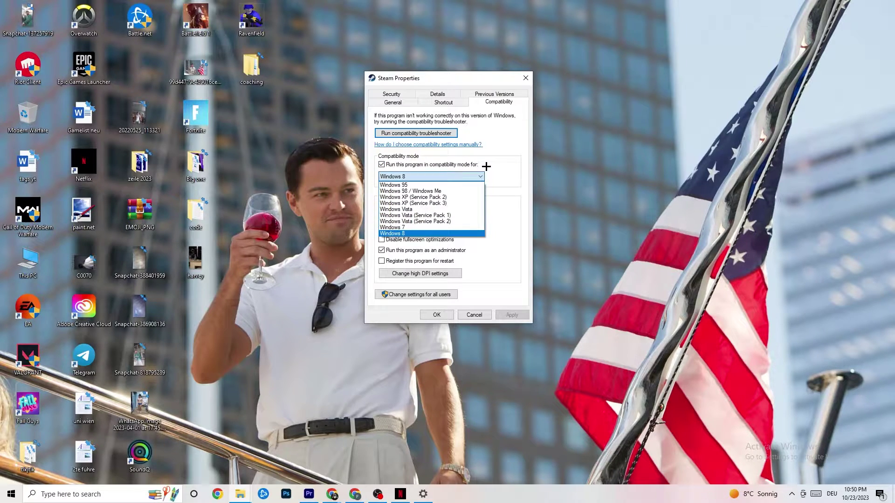
pyautogui.click(503, 190)
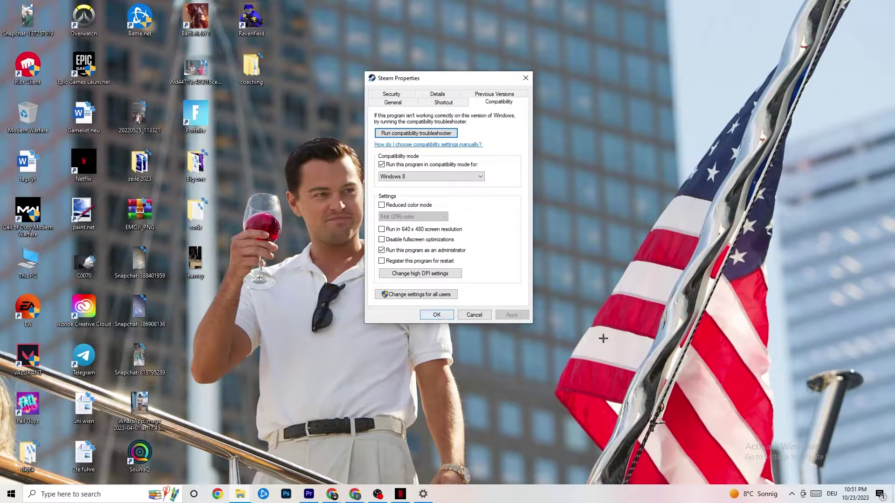
pyautogui.click(438, 316)
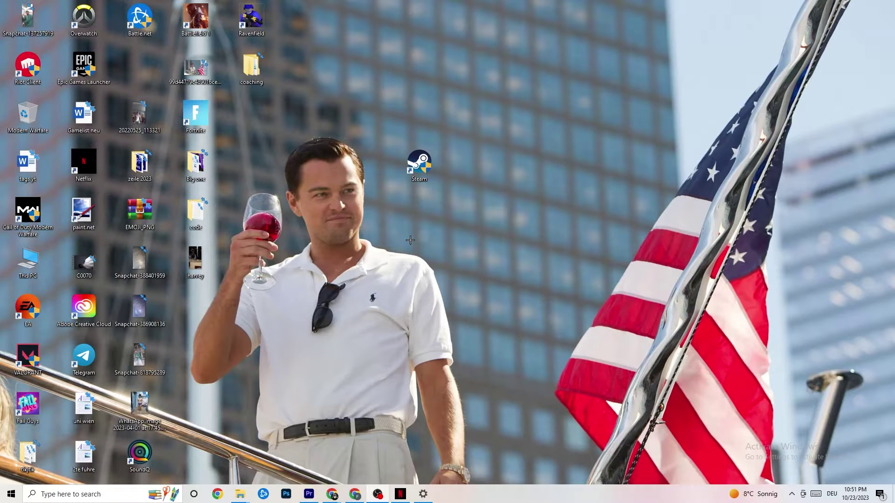
pyautogui.rightClick(403, 167)
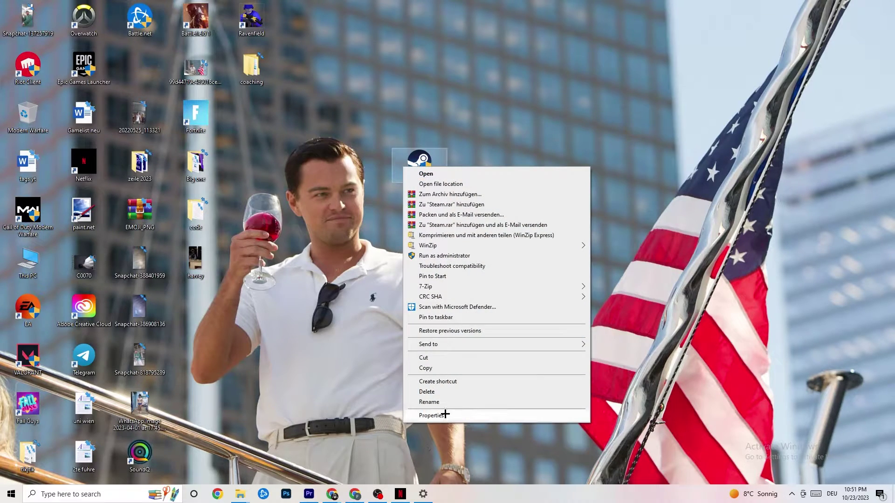
pyautogui.click(329, 205)
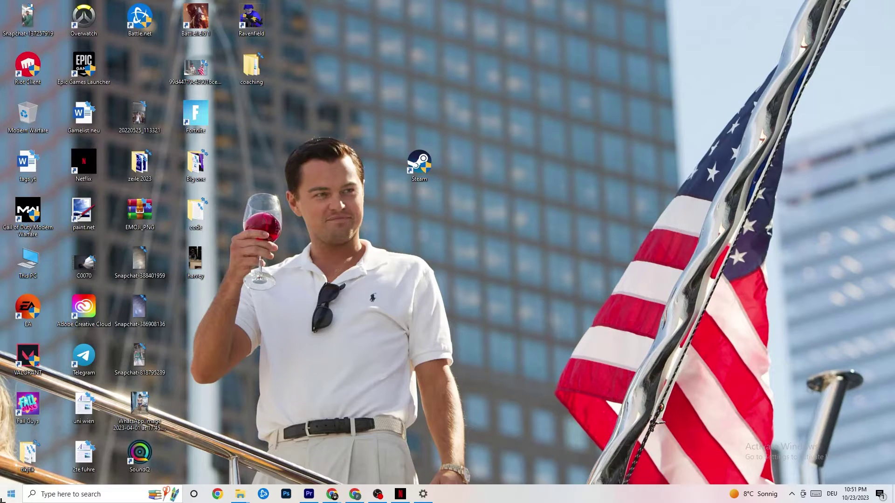
# Examine the text and app scaling options under Scale and layout in the System Display settings.
pyautogui.click(11, 494)
pyautogui.click(12, 450)
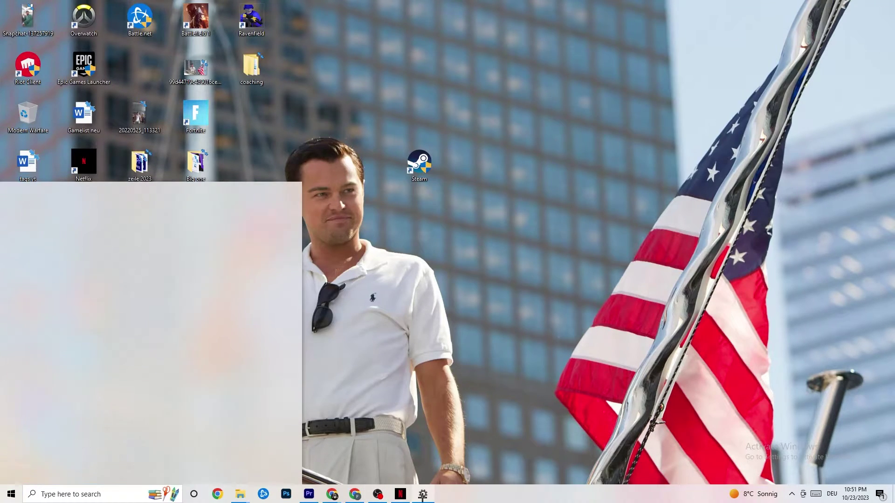
pyautogui.click(5, 9)
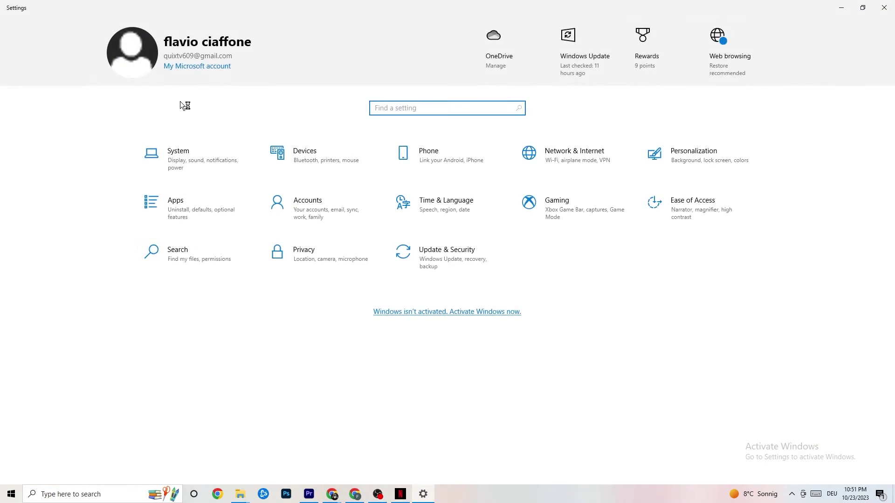
pyautogui.click(212, 170)
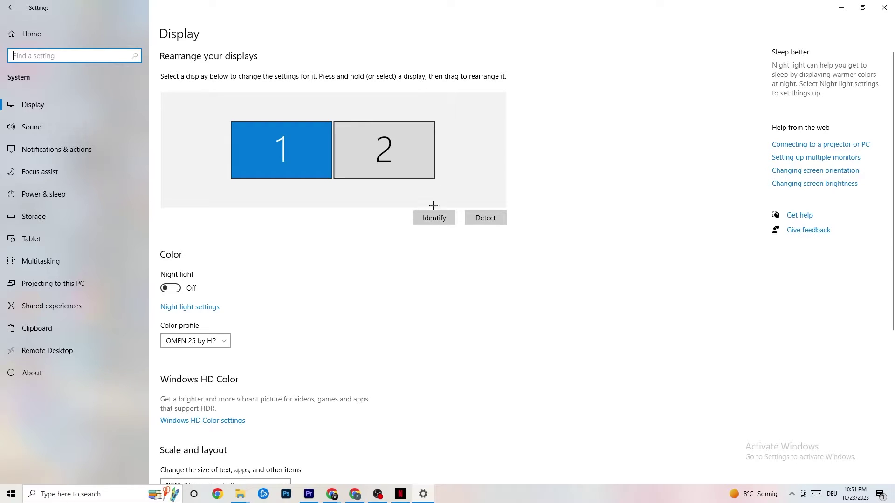
pyautogui.scroll(-5, 257, 161)
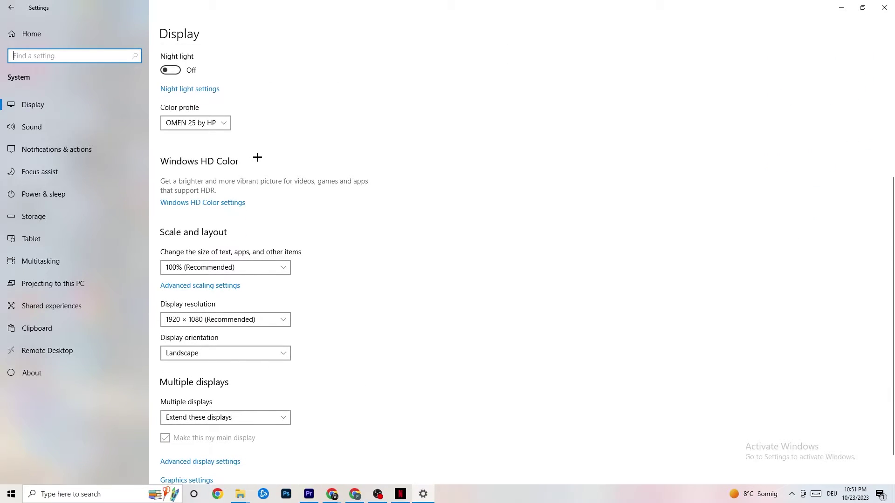
pyautogui.click(312, 242)
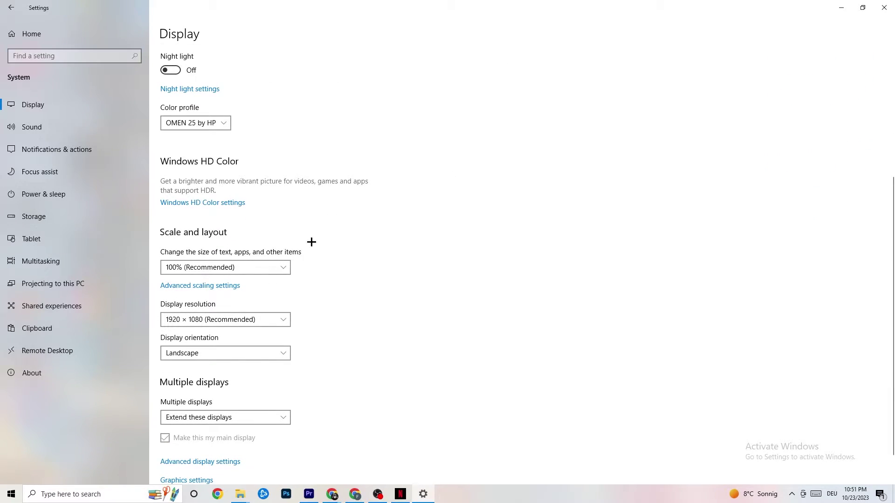
pyautogui.click(273, 263)
pyautogui.click(406, 229)
# Review the available power plans through the additional power settings of Power & sleep, and close Power Options.
pyautogui.click(59, 192)
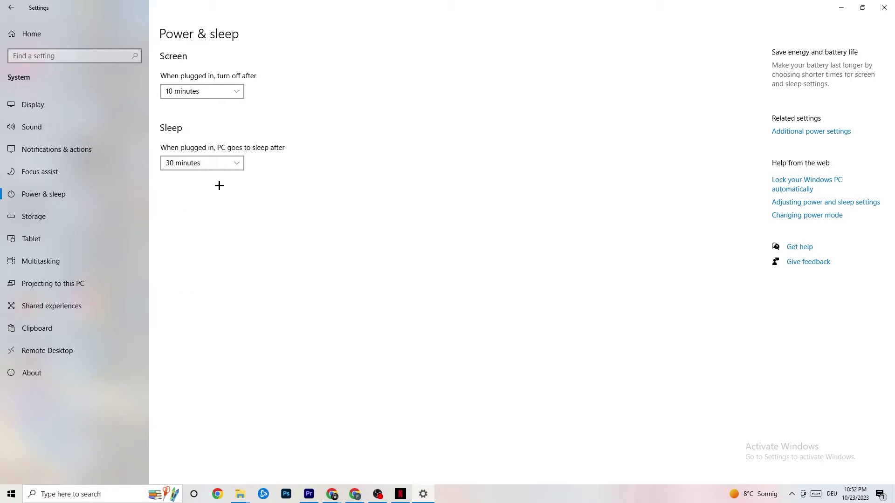
pyautogui.click(819, 132)
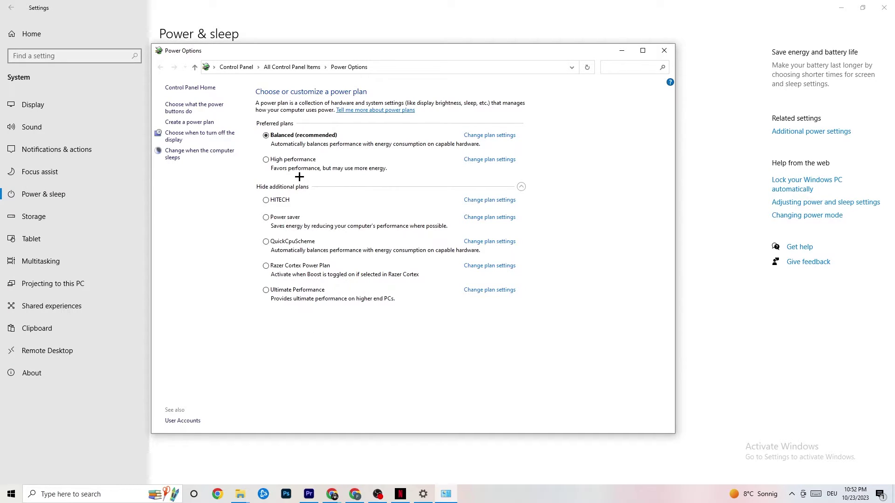
pyautogui.click(662, 51)
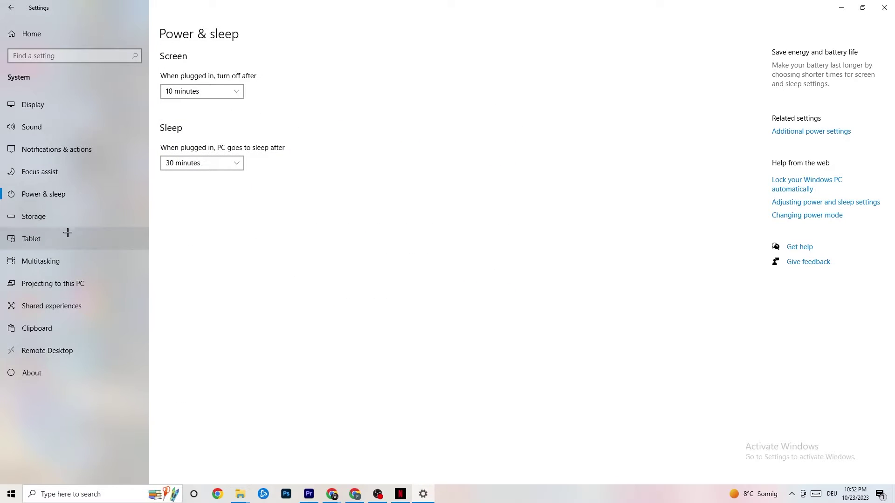
# Examine the run frequency options of Storage Sense in its configuration page.
pyautogui.click(56, 217)
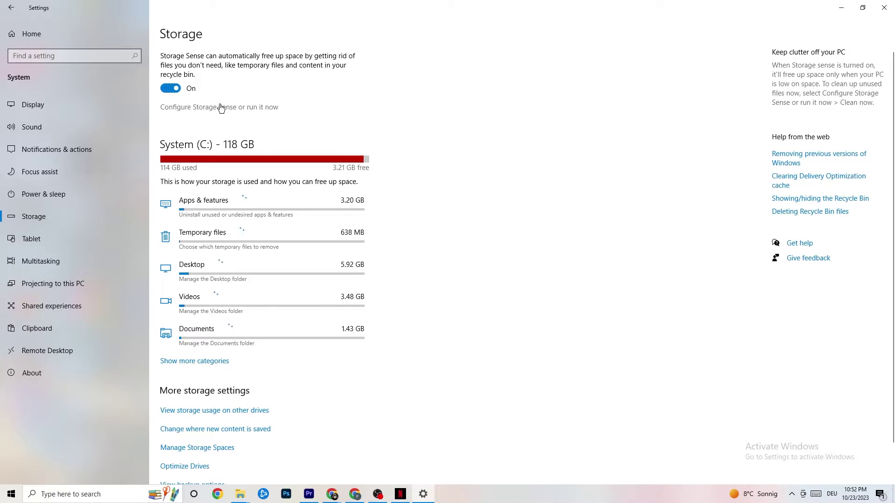
pyautogui.click(252, 108)
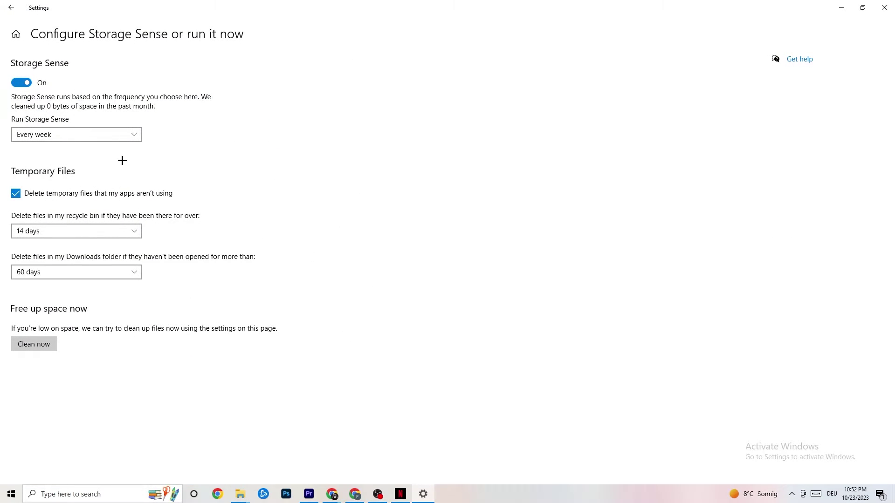
pyautogui.click(118, 134)
pyautogui.click(310, 198)
pyautogui.click(64, 134)
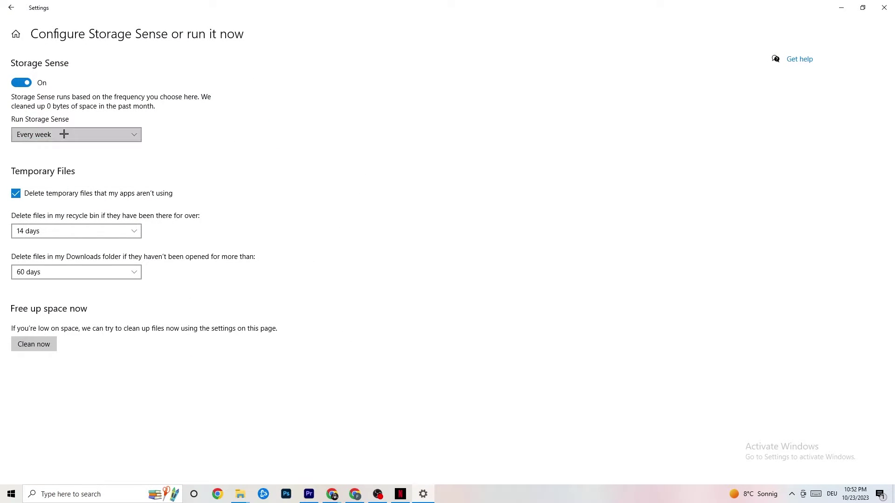
pyautogui.click(342, 77)
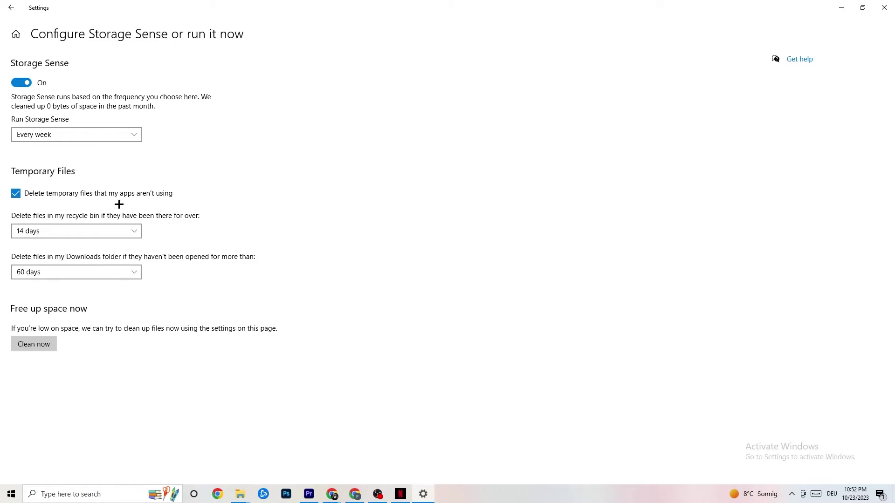
# Check the recycle bin retention options, run the Storage Sense cleanup immediately, and return to the Storage page.
pyautogui.click(120, 224)
pyautogui.click(363, 202)
pyautogui.click(33, 345)
pyautogui.click(11, 7)
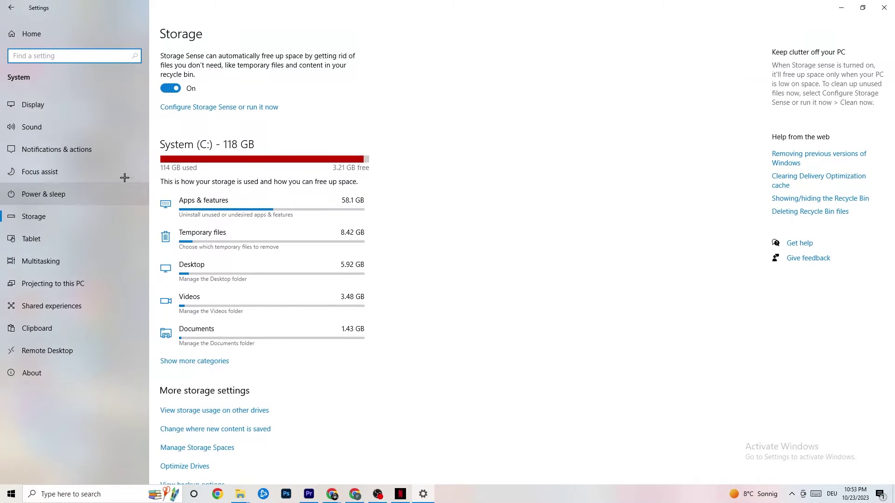
# Review the Captures and Game Mode pages in the Gaming settings.
pyautogui.click(10, 7)
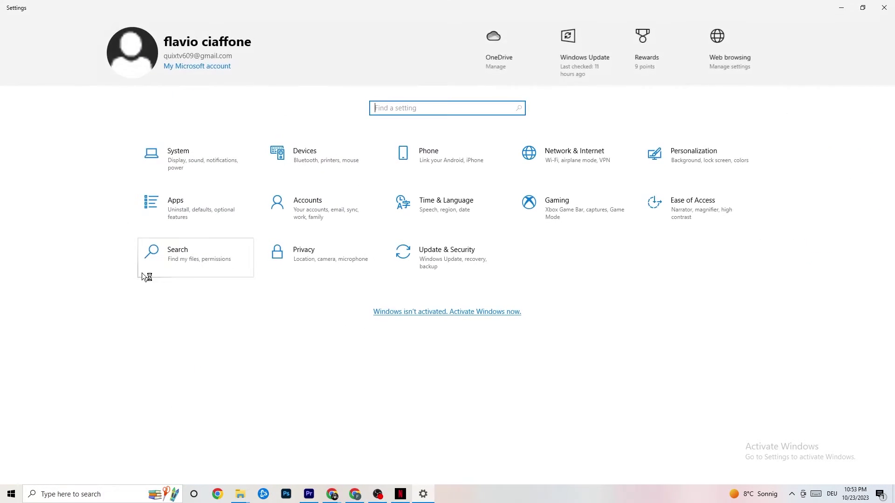
pyautogui.click(575, 213)
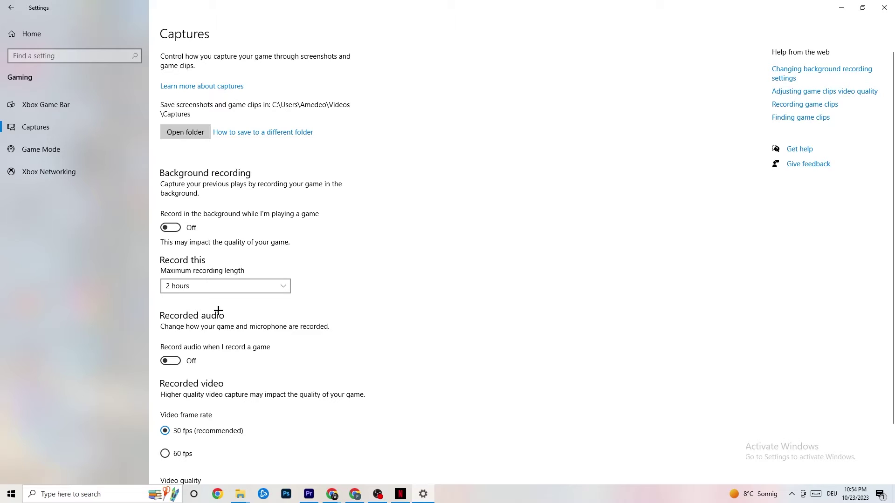
pyautogui.click(49, 149)
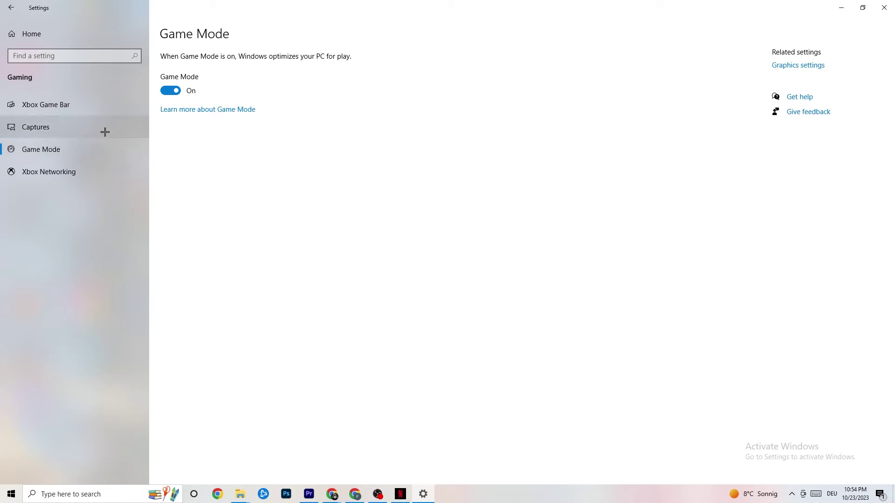
# Close the Settings window and open Task Manager.
pyautogui.click(884, 7)
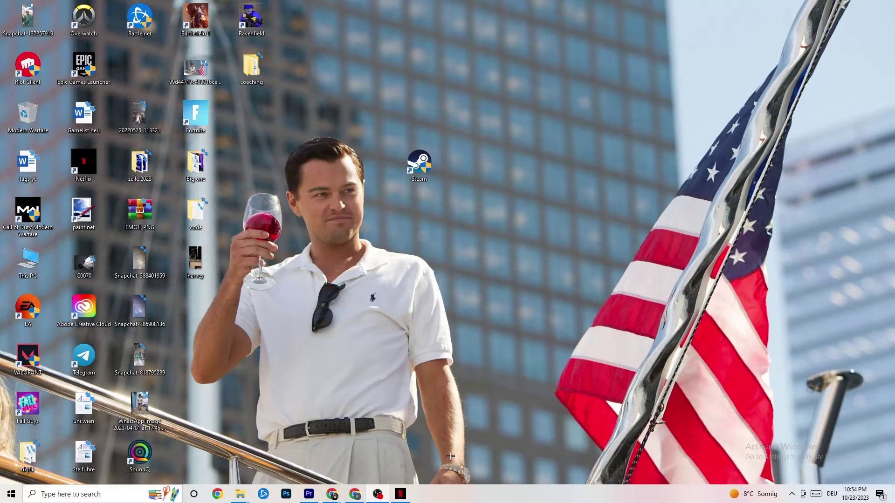
pyautogui.rightClick(457, 501)
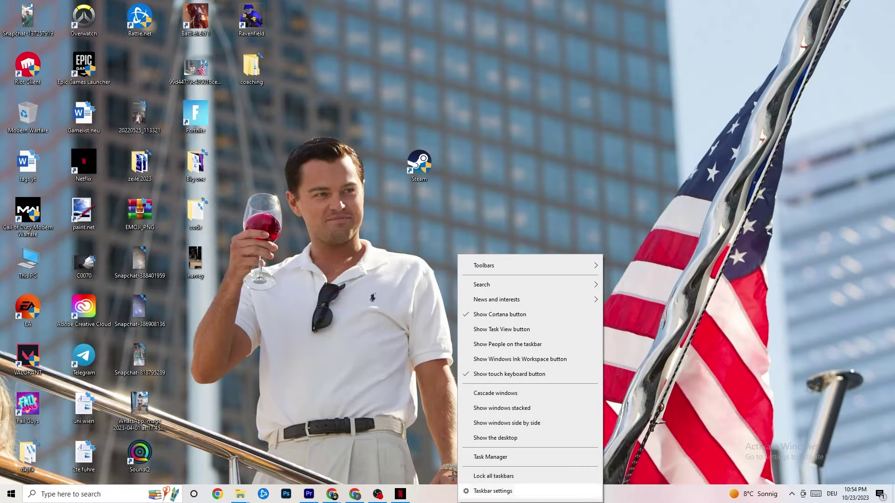
pyautogui.click(486, 458)
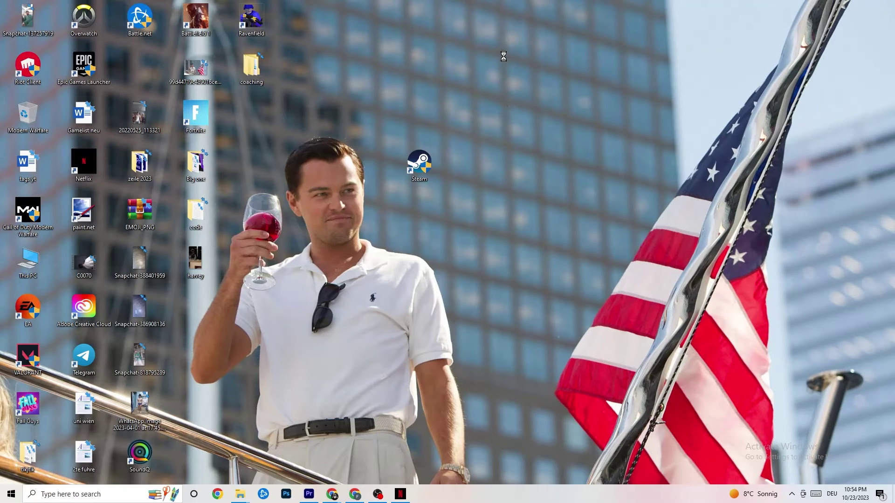
pyautogui.click(512, 27)
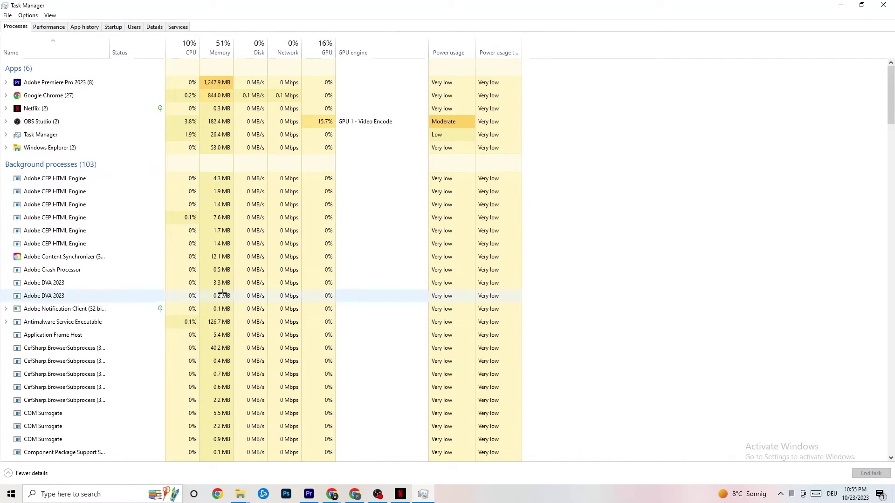
# Review the running apps and background processes in Task Manager, and check the actions available for the Netflix process.
pyautogui.scroll(-8, 205, 298)
pyautogui.scroll(8, 173, 311)
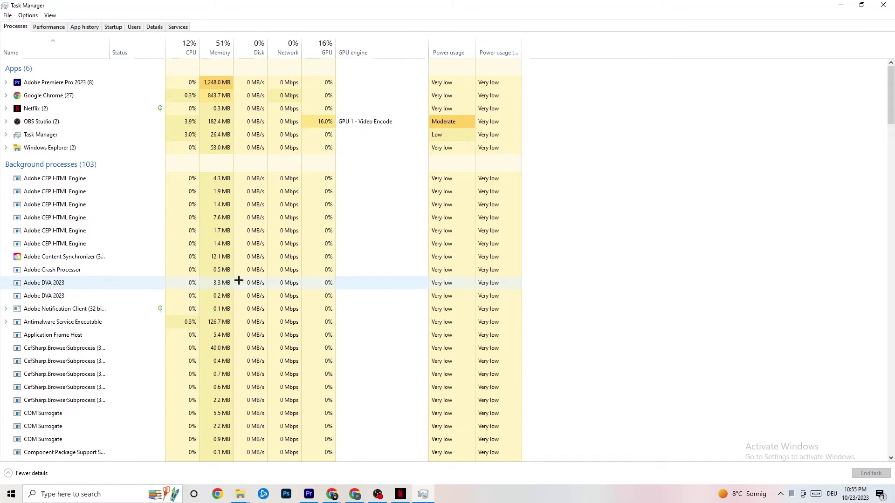
pyautogui.rightClick(57, 109)
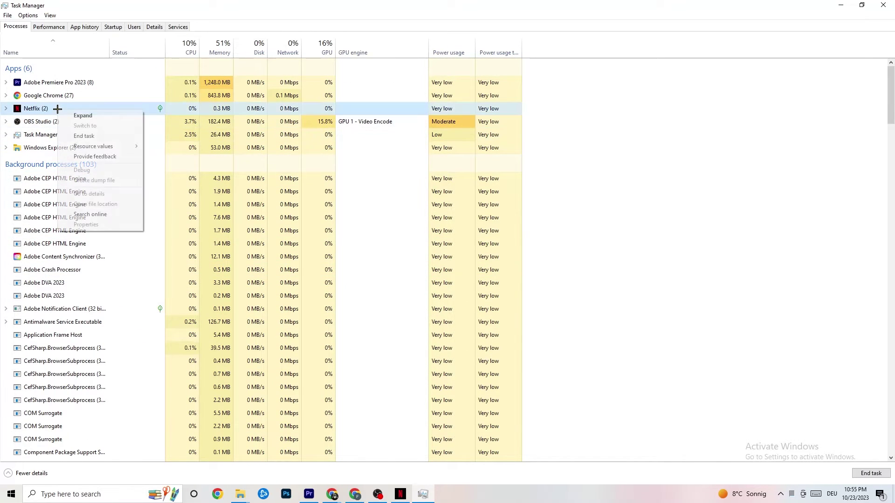
pyautogui.click(587, 286)
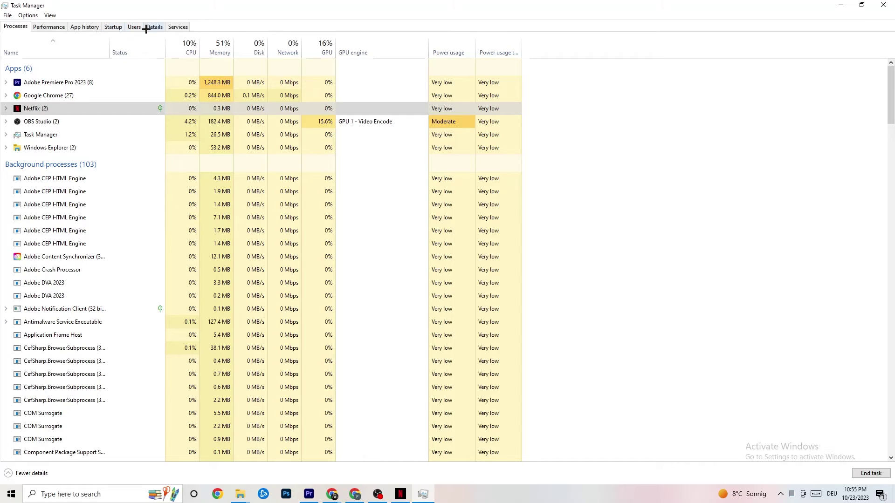
# Check the priority options of the Adobe Premiere Pro process in Task Manager's process details.
pyautogui.click(148, 28)
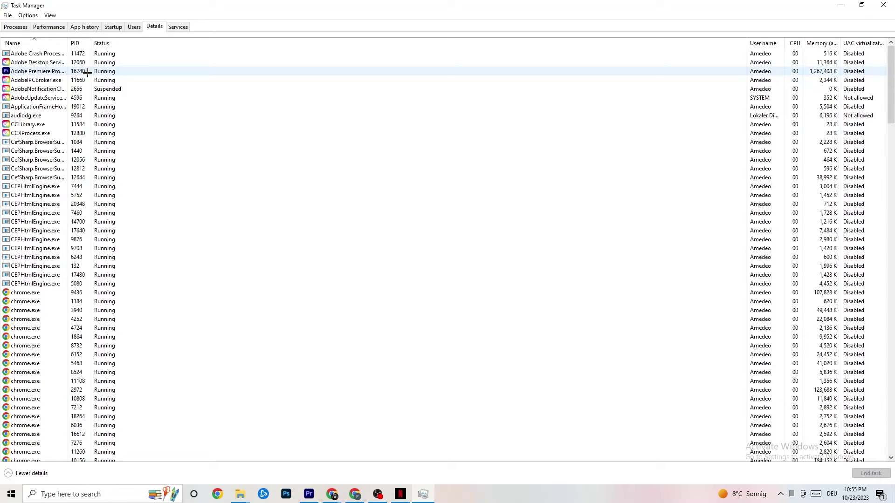
pyautogui.rightClick(87, 73)
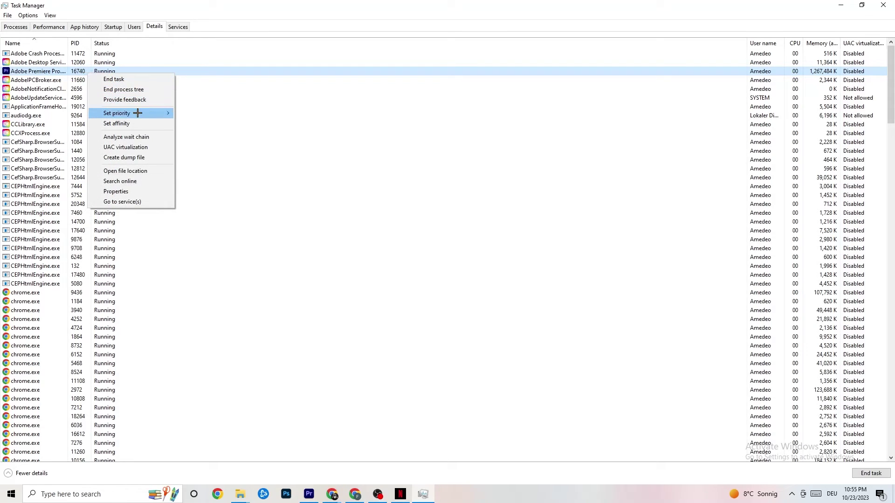
pyautogui.moveTo(137, 112)
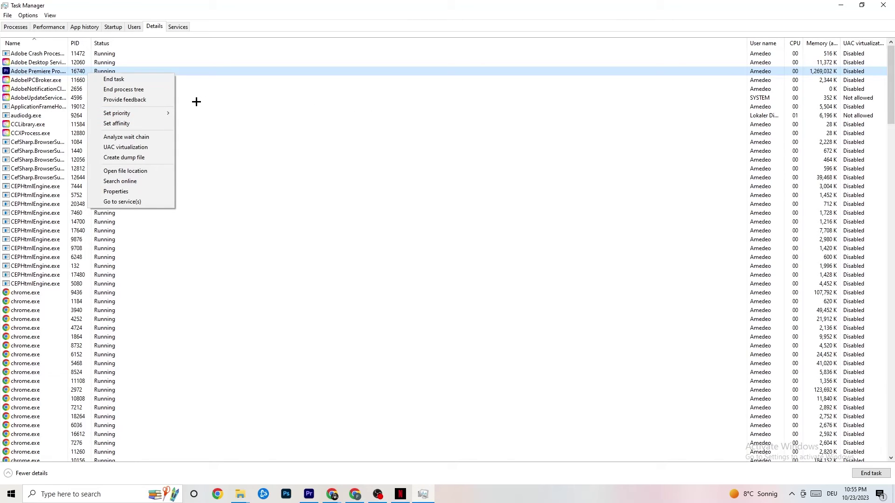
# Review the startup apps, checking the actions for Google Drive and the Pivot Software support application, and close Task Manager.
pyautogui.click(113, 28)
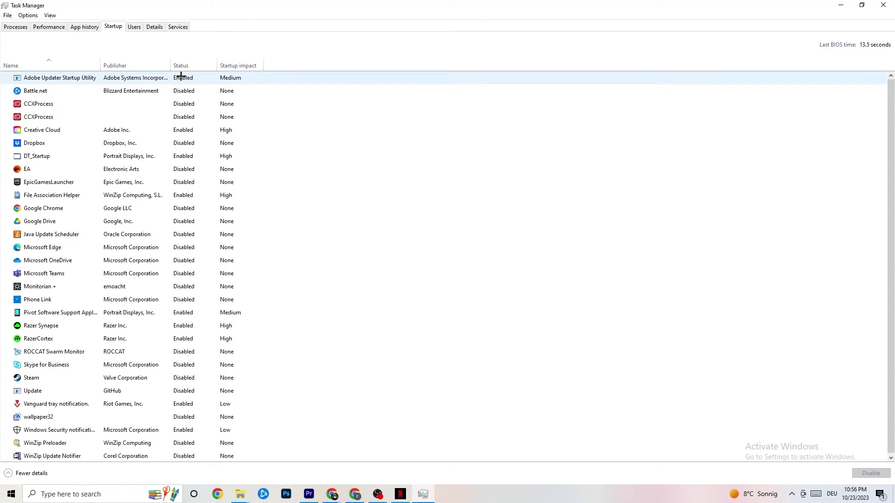
pyautogui.rightClick(129, 223)
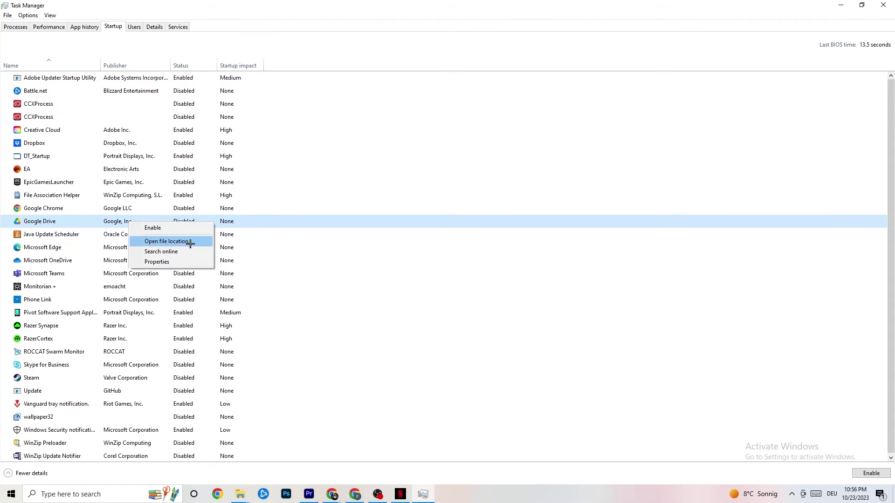
pyautogui.rightClick(178, 313)
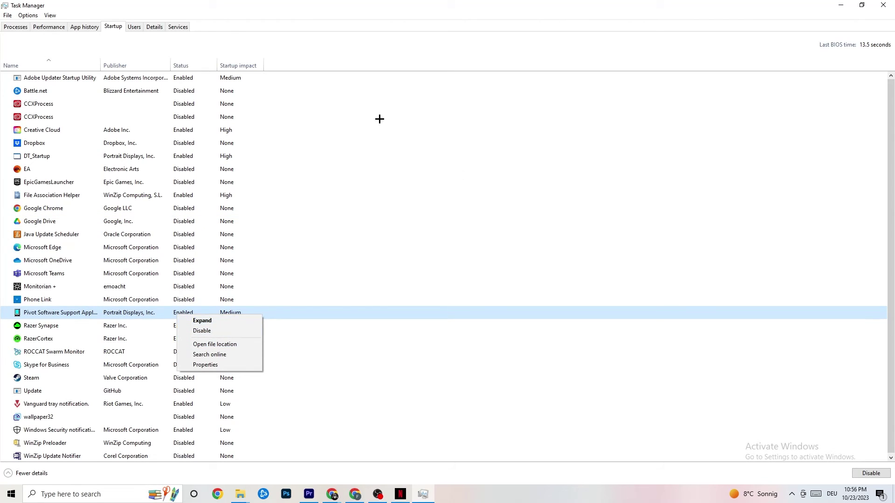
pyautogui.click(362, 14)
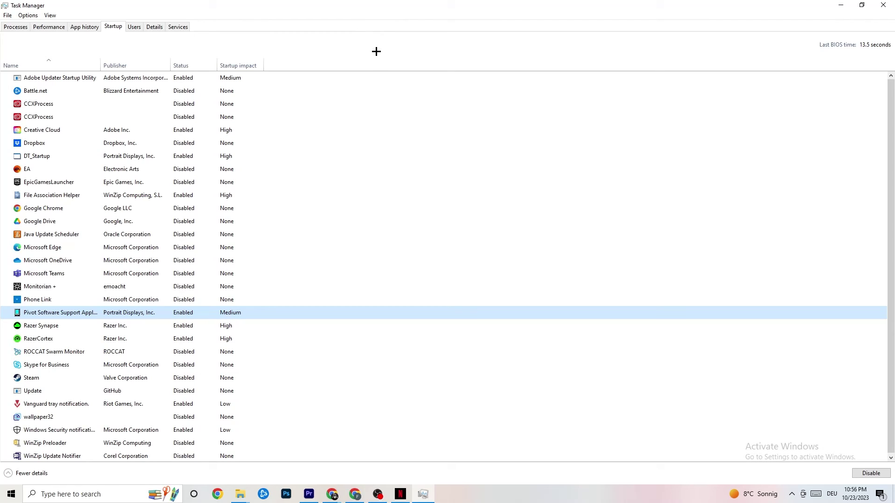
pyautogui.click(883, 5)
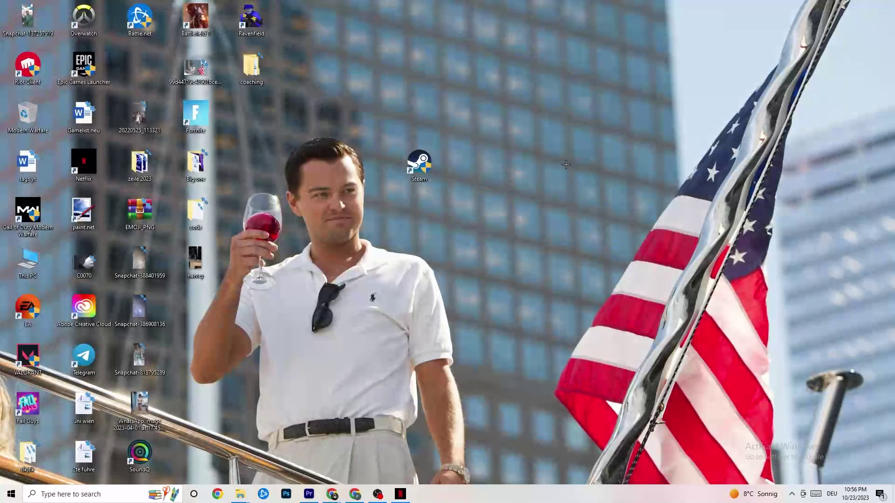